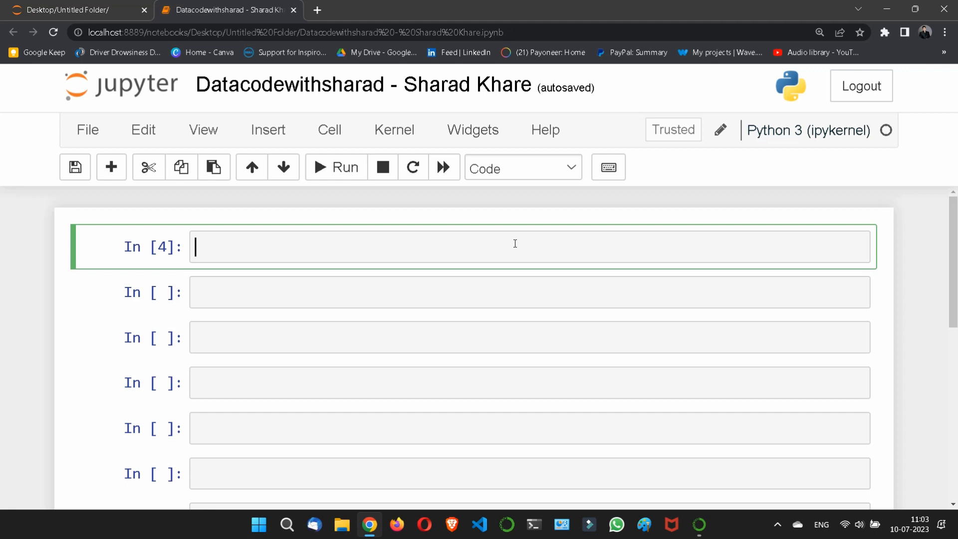
{"action": "type", "text": "#"}
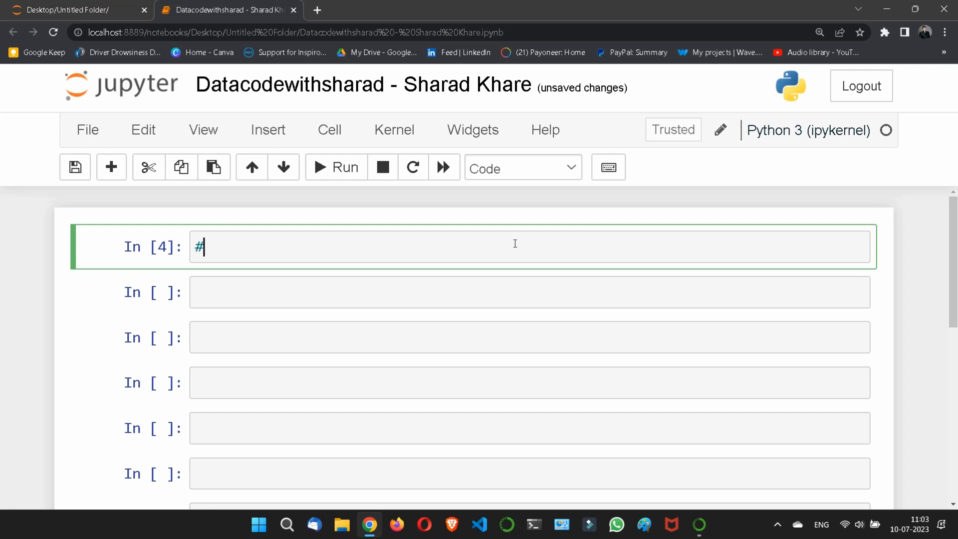
{"action": "type", "text": " installation "}
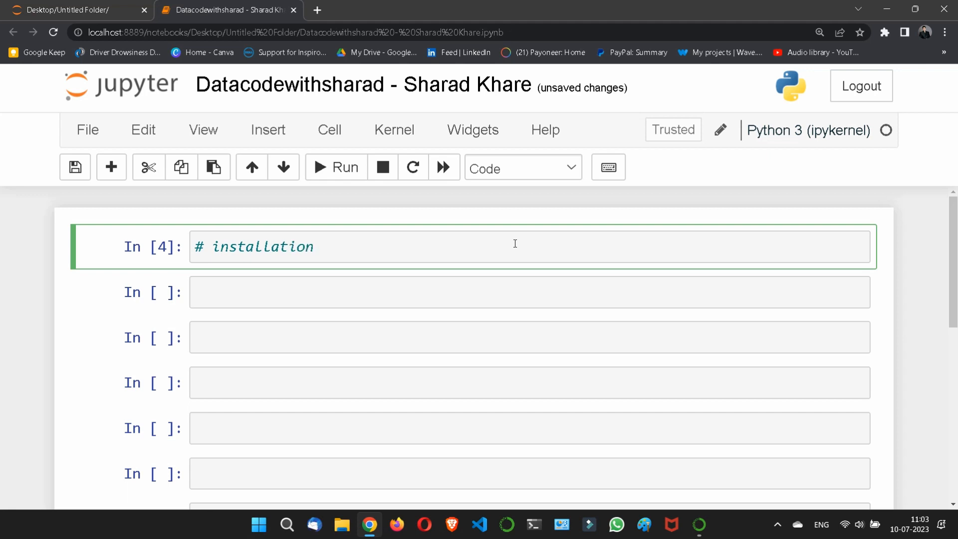
{"action": "type", "text": "of numpy"}
Write '# installation of numpy' and 'pip install numpy' on separate lines in the first cell.
{"action": "key", "text": "Return"}
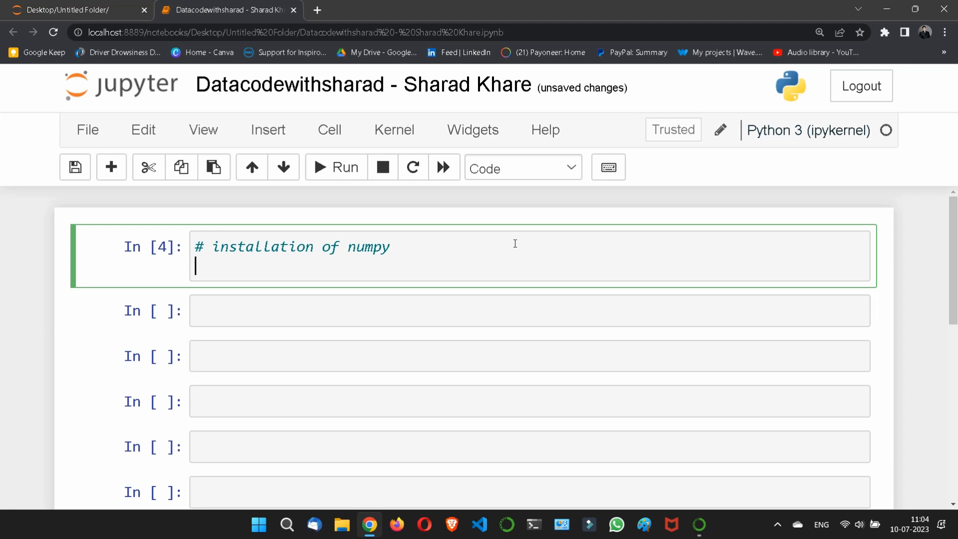
{"action": "type", "text": "pip install numpy"}
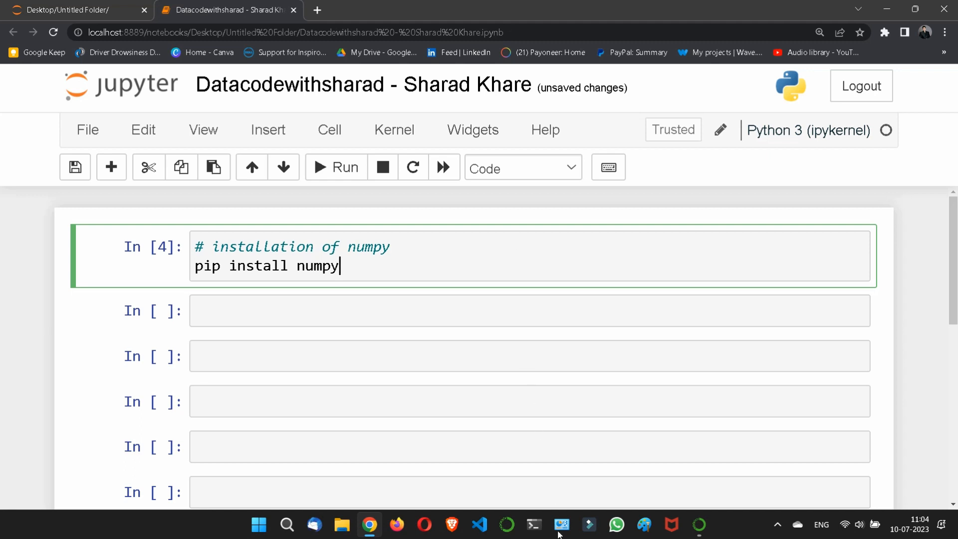
{"action": "left_click", "coordinate": [535, 529]}
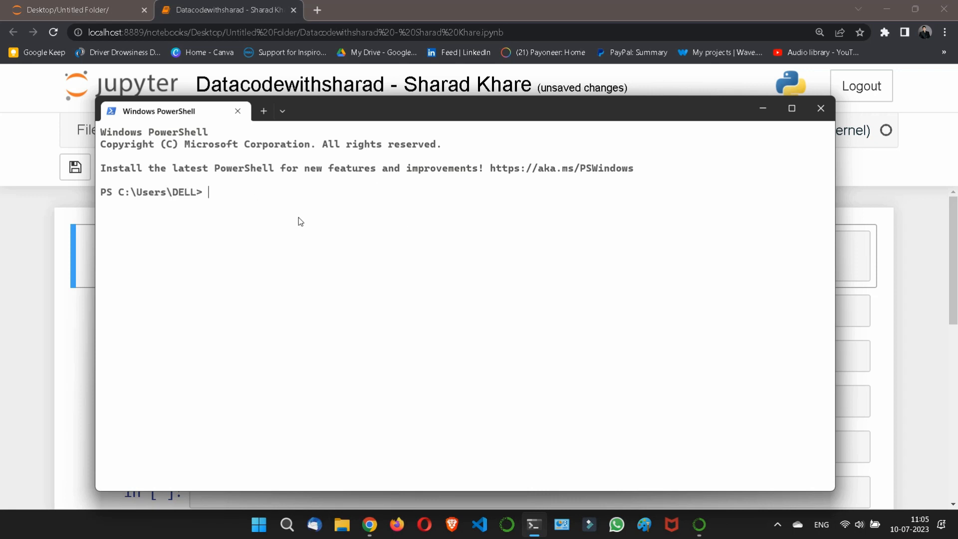
{"action": "key", "text": "ctrl+plus"}
{"action": "key", "text": "ctrl+plus"}
{"action": "key", "text": "ctrl+plus"}
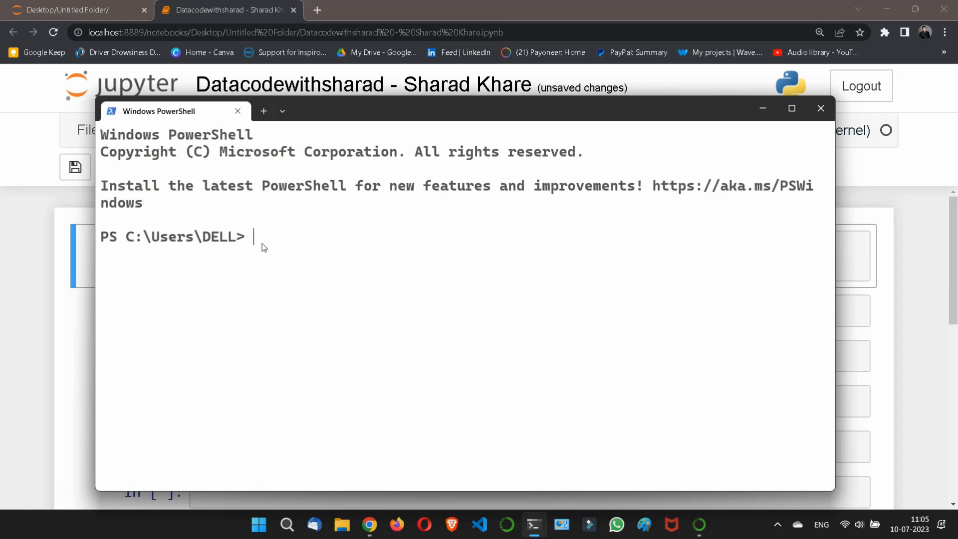
{"action": "left_click", "coordinate": [254, 237]}
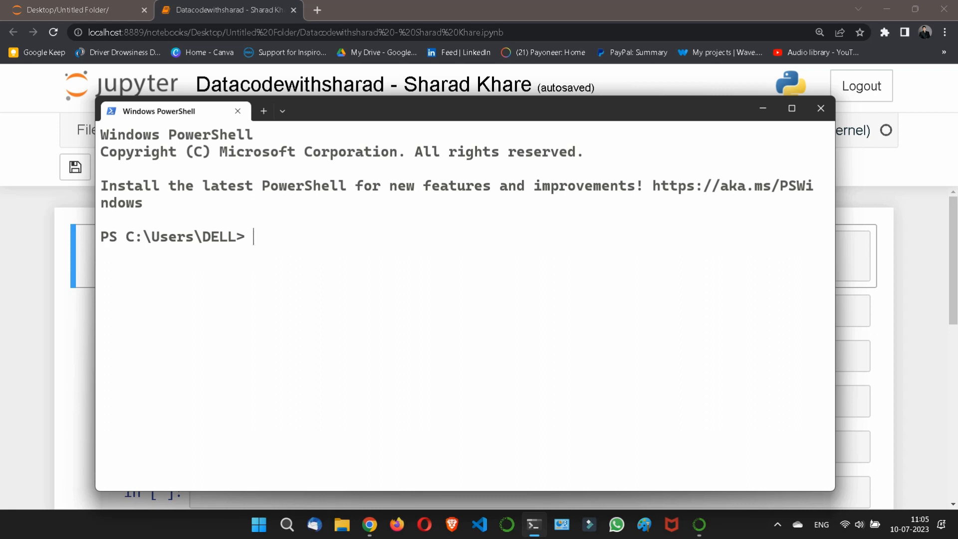
{"action": "type", "text": "pip"}
{"action": "type", "text": " install "}
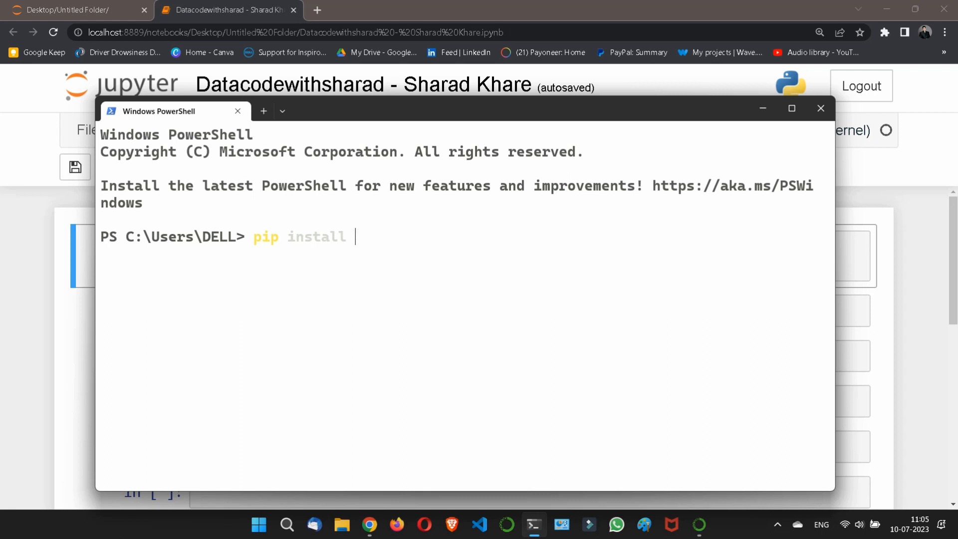
{"action": "type", "text": "numpy"}
{"action": "left_click", "coordinate": [820, 108]}
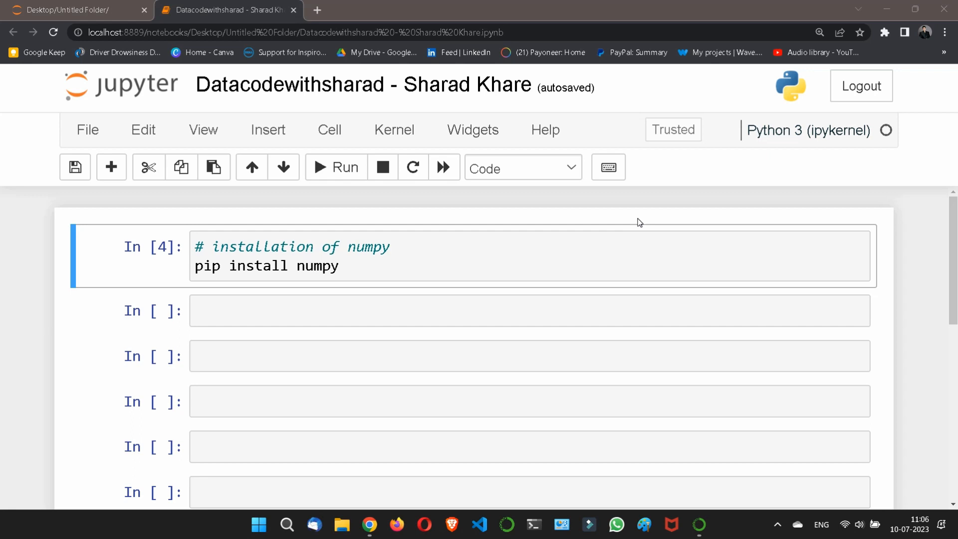
Remove the 'pip install numpy' line from the first cell.
{"action": "left_click", "coordinate": [359, 266]}
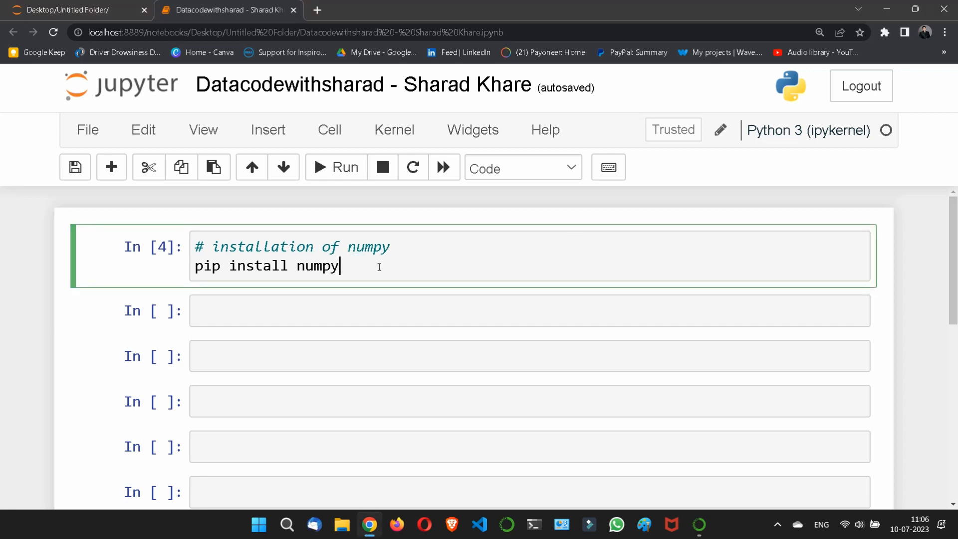
{"action": "key", "text": "ctrl+shift+Left"}
{"action": "key", "text": "ctrl+shift+Left"}
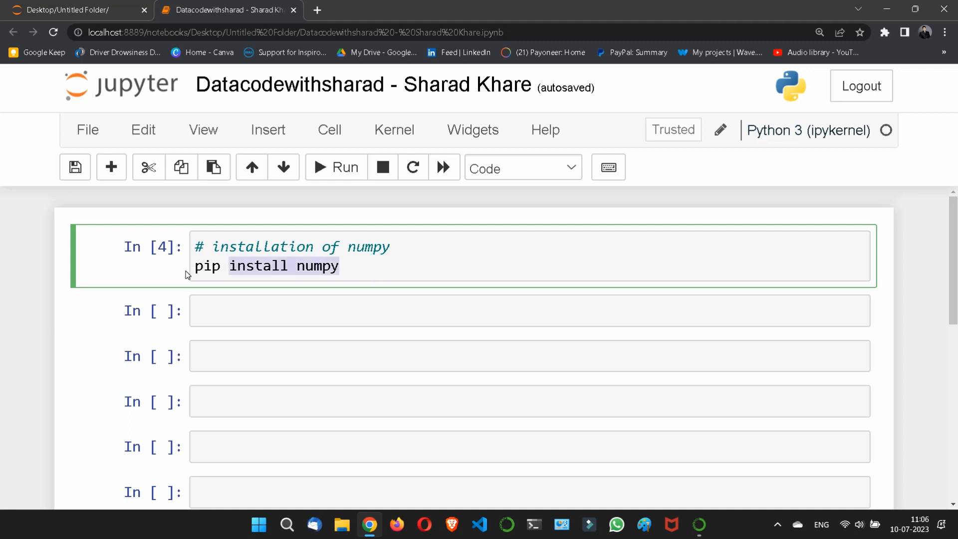
{"action": "key", "text": "ctrl+shift+Left"}
{"action": "key", "text": "BackSpace"}
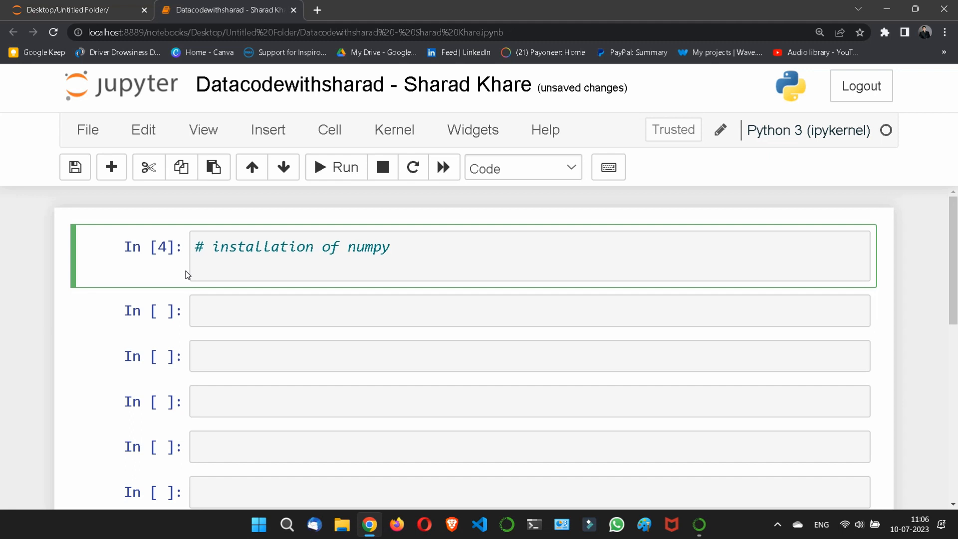
{"action": "type", "text": "# impot numpy"}
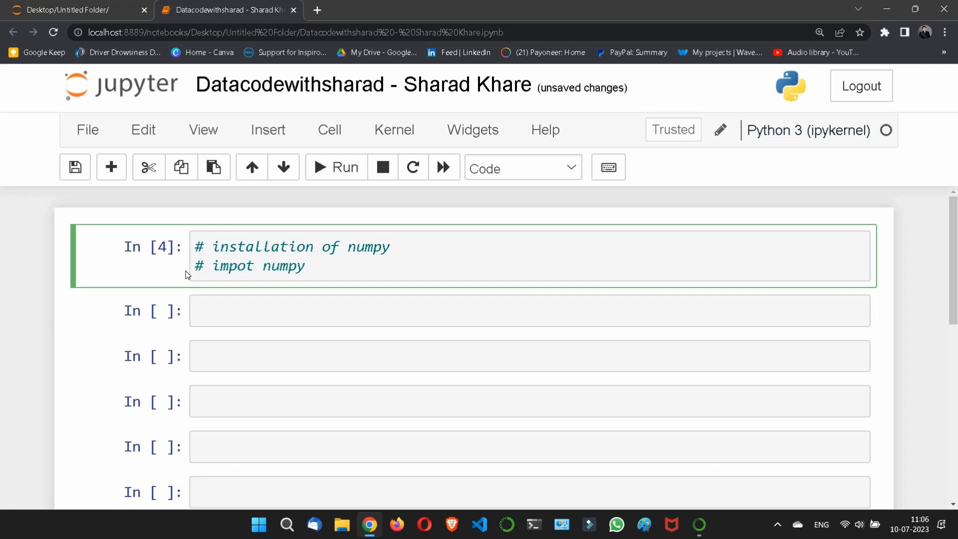
Add '# import numpy' and 'import numpy' lines, save, and run the cell as In [1].
{"action": "key", "text": "Left"}
{"action": "key", "text": "Left"}
{"action": "key", "text": "Left"}
{"action": "type", "text": "r"}
{"action": "key", "text": "Right"}
{"action": "key", "text": "Right"}
{"action": "key", "text": "Right"}
{"action": "key", "text": "Right"}
{"action": "key", "text": "Right"}
{"action": "key", "text": "Right"}
{"action": "key", "text": "Return"}
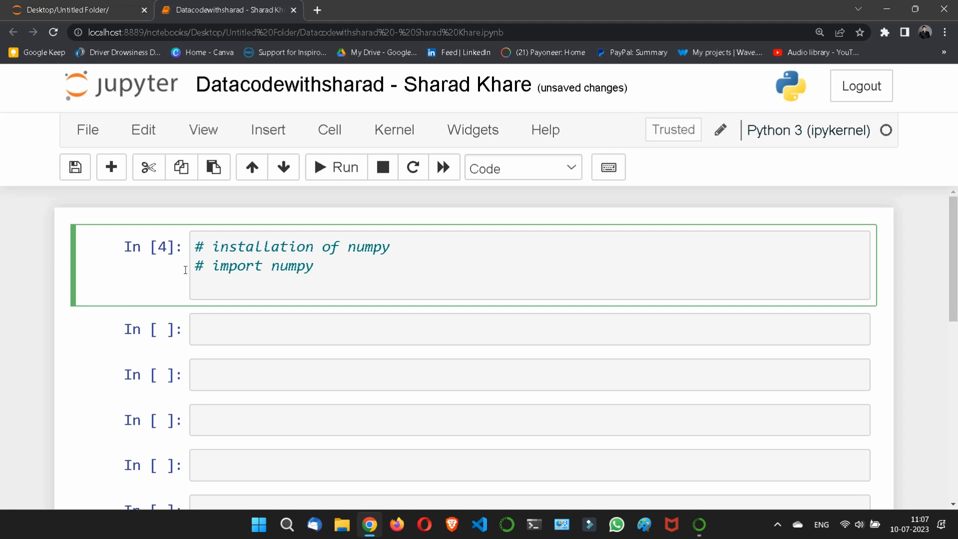
{"action": "key", "text": "ctrl+s"}
{"action": "type", "text": "impot"}
{"action": "key", "text": "BackSpace"}
{"action": "type", "text": "rt "}
{"action": "type", "text": "numpy"}
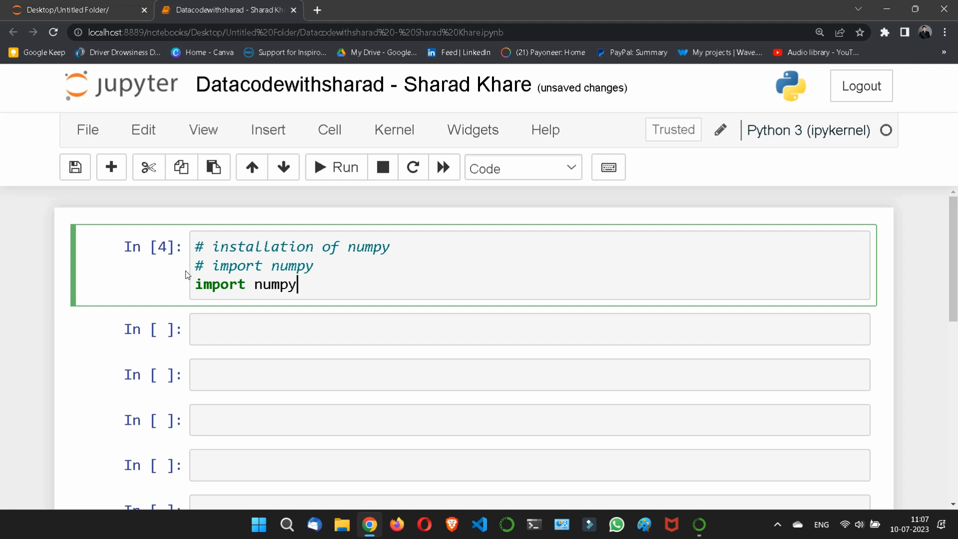
{"action": "key", "text": "shift+Return"}
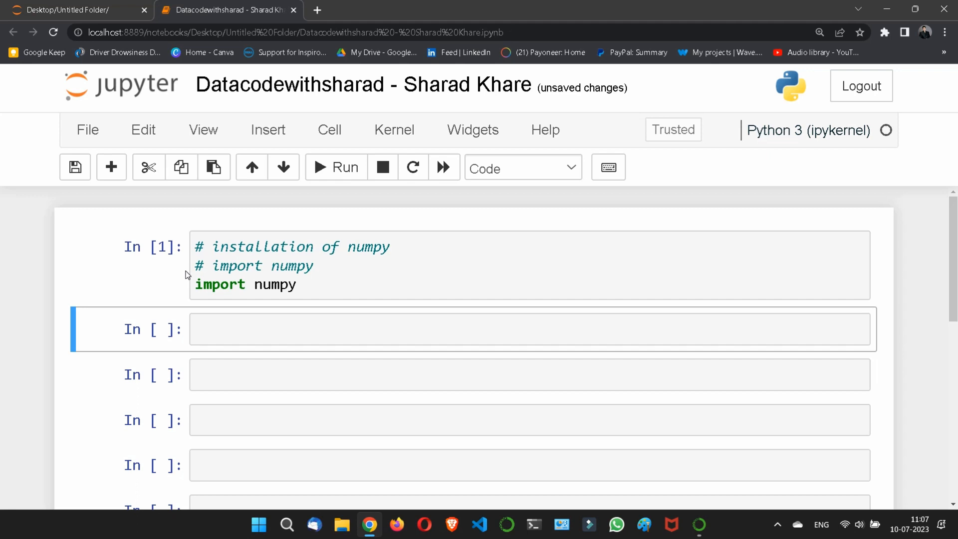
Clear stray letters from the second cell and start a new line after 'import numpy'.
{"action": "key", "text": "ctrl+shift+p"}
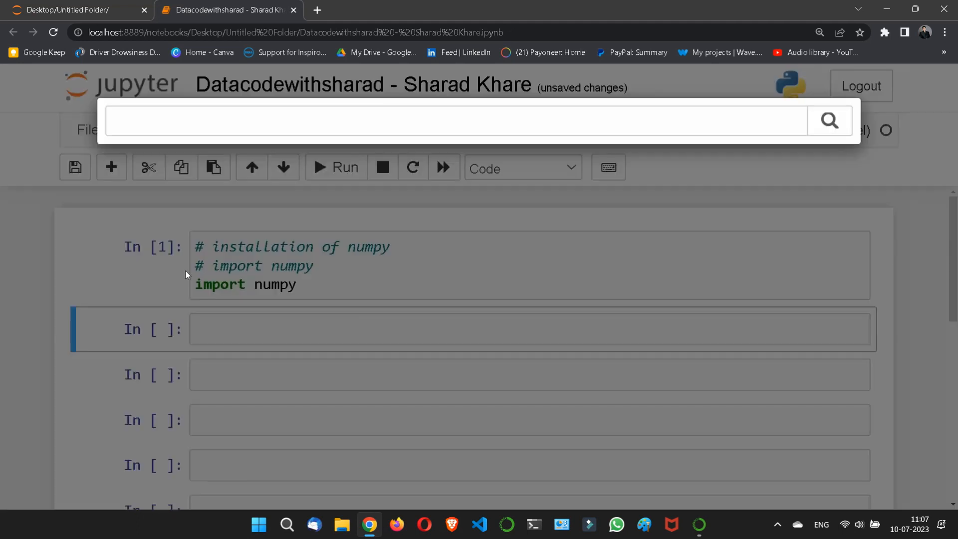
{"action": "type", "text": "rt"}
{"action": "key", "text": "Escape"}
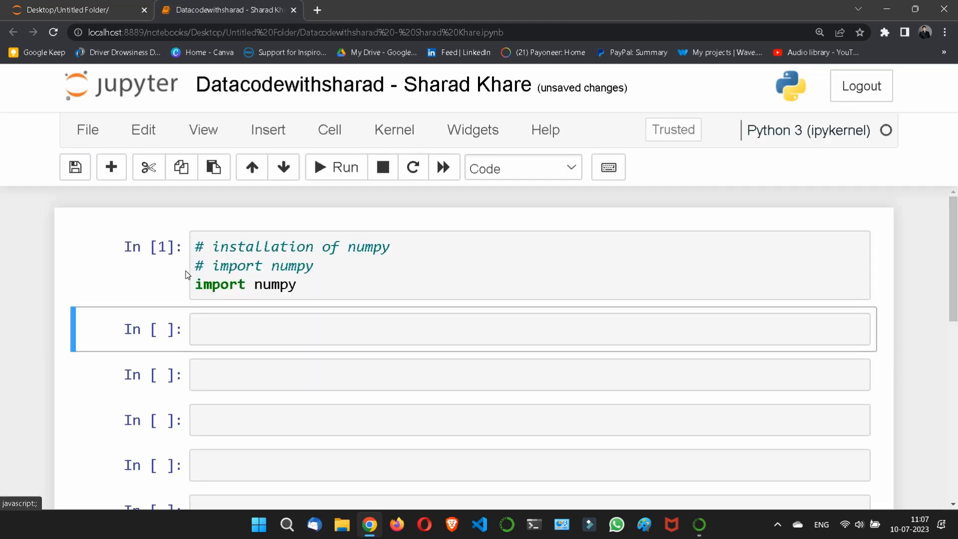
{"action": "left_click", "coordinate": [267, 320]}
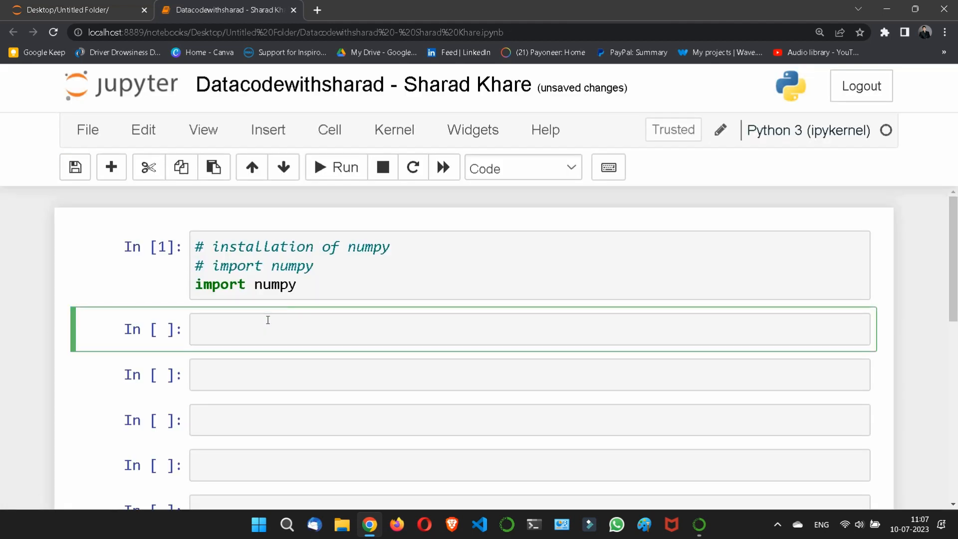
{"action": "type", "text": "im"}
{"action": "key", "text": "BackSpace"}
{"action": "key", "text": "BackSpace"}
{"action": "left_click", "coordinate": [313, 284]}
{"action": "key", "text": "Return"}
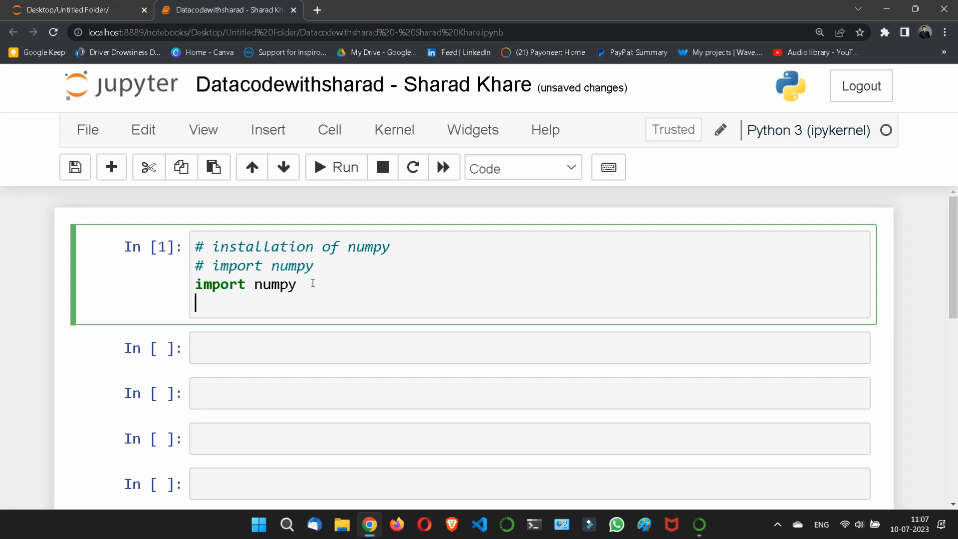
{"action": "type", "text": "sharad"}
{"action": "type", "text": " = "}
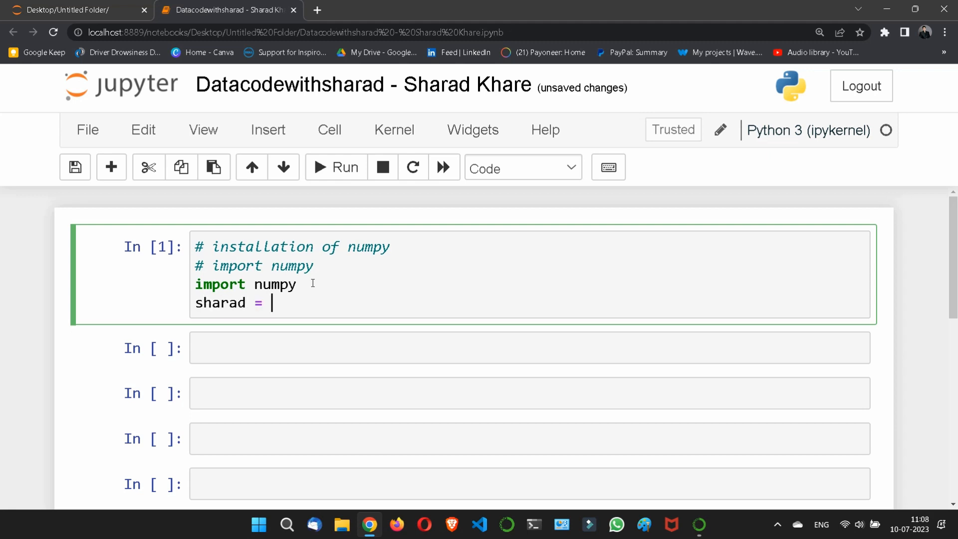
{"action": "type", "text": "numpy"}
{"action": "type", "text": ".array"}
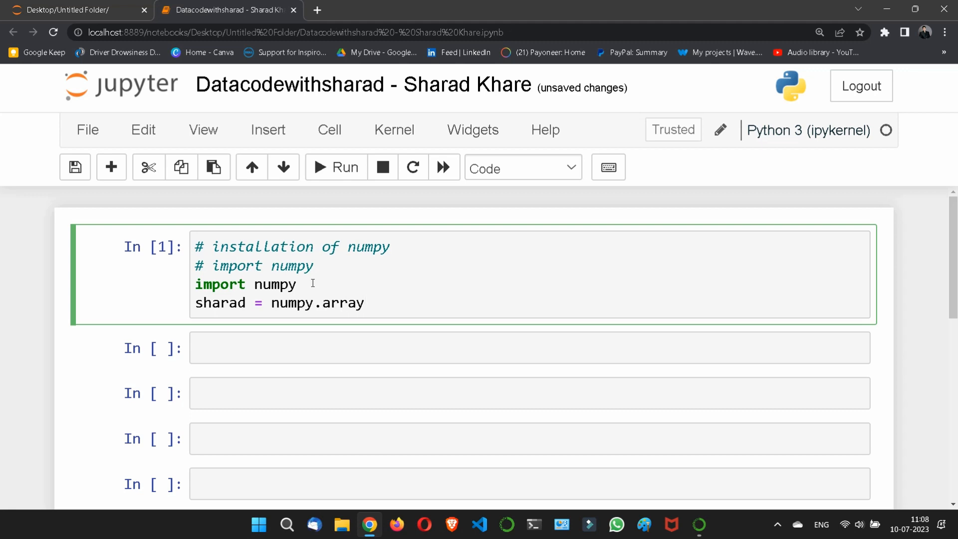
{"action": "type", "text": "()"}
Add sharad = numpy.array([1,2,3,4,5]) and print(sharad), then run to show [1 2 3 4 5].
{"action": "key", "text": "Left"}
{"action": "type", "text": "["}
{"action": "type", "text": "1,2,3,4,5"}
{"action": "key", "text": "Right"}
{"action": "key", "text": "Right"}
{"action": "key", "text": "Return"}
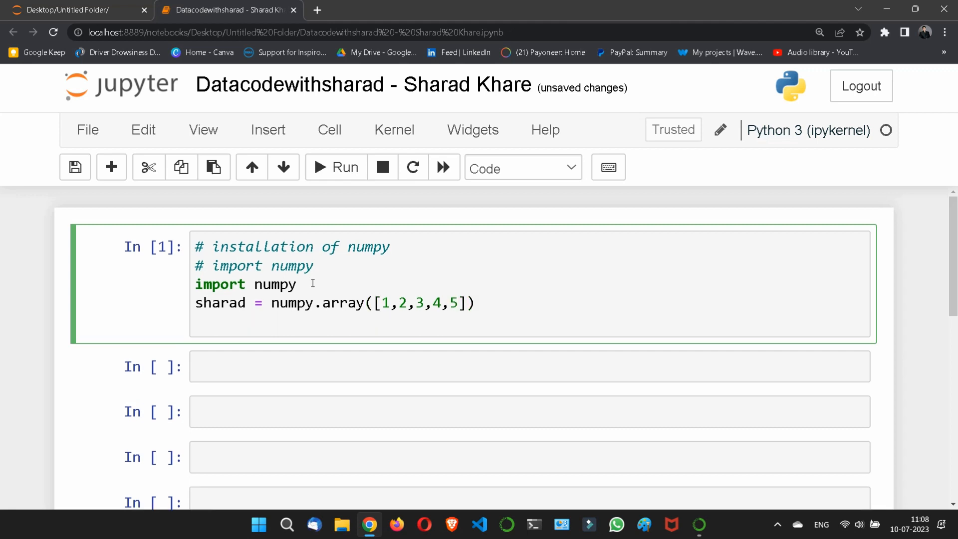
{"action": "type", "text": "print("}
{"action": "type", "text": "sharad"}
{"action": "key", "text": "Right"}
{"action": "key", "text": "shift+Return"}
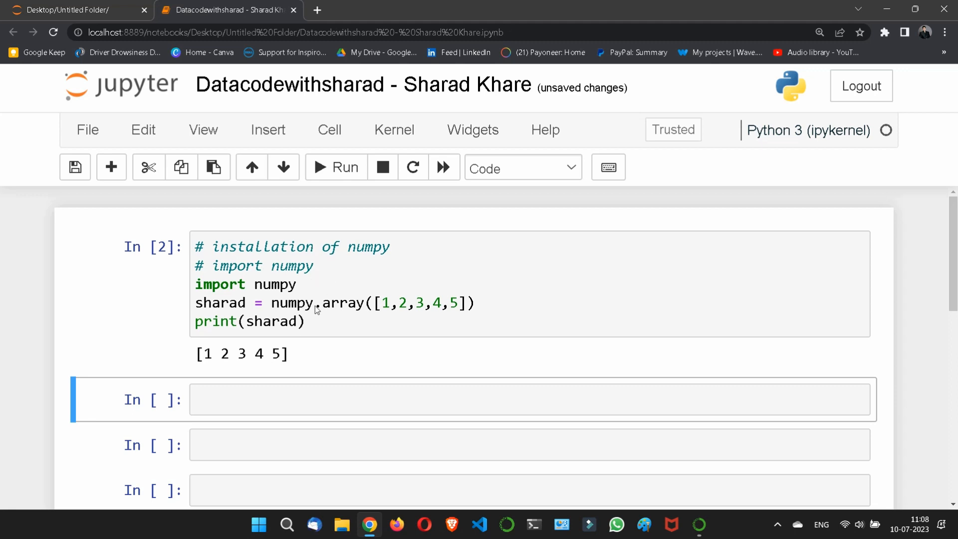
{"action": "scroll", "coordinate": [318, 341], "scroll_direction": "down", "scroll_amount": 2}
{"action": "scroll", "coordinate": [317, 341], "scroll_direction": "down", "scroll_amount": 2}
Write 'numpy as np' in the empty cell below, adjusting the wording of 'as np'.
{"action": "left_click", "coordinate": [264, 273]}
{"action": "type", "text": "numpy as np"}
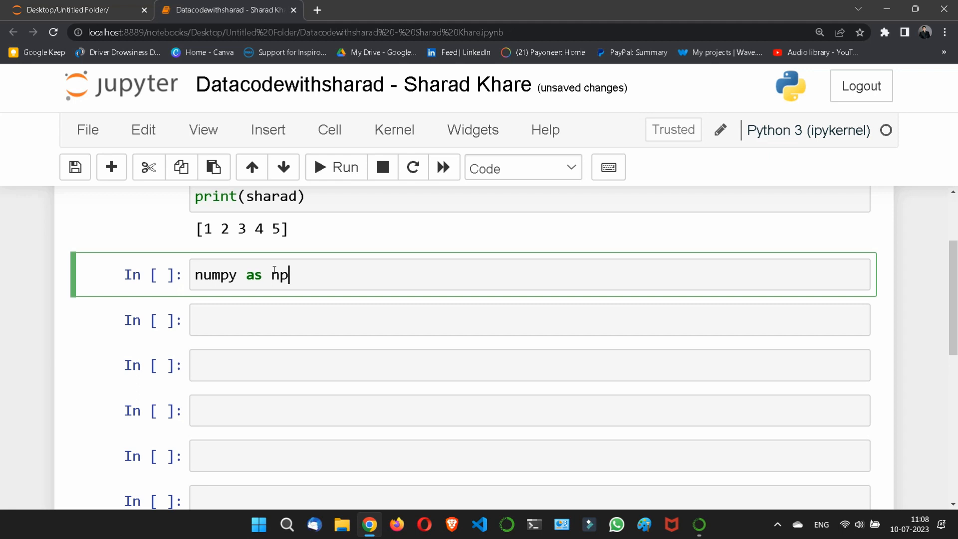
{"action": "key", "text": "Left"}
{"action": "key", "text": "Left"}
{"action": "key", "text": "Right"}
{"action": "key", "text": "Right"}
{"action": "key", "text": "Left"}
{"action": "key", "text": "Left"}
{"action": "key", "text": "Left"}
{"action": "key", "text": "Left"}
{"action": "key", "text": "Left"}
{"action": "key", "text": "Right"}
{"action": "key", "text": "Right"}
{"action": "key", "text": "Left"}
{"action": "key", "text": "Left"}
{"action": "key", "text": "Left"}
{"action": "key", "text": "Right"}
{"action": "key", "text": "Right"}
{"action": "key", "text": "Right"}
{"action": "key", "text": "Right"}
{"action": "key", "text": "Left"}
{"action": "key", "text": "Left"}
{"action": "key", "text": "Left"}
{"action": "key", "text": "Left"}
{"action": "key", "text": "Right"}
{"action": "key", "text": "Right"}
{"action": "key", "text": "Right"}
{"action": "key", "text": "Left"}
{"action": "key", "text": "Left"}
{"action": "key", "text": "Left"}
{"action": "key", "text": "Left"}
{"action": "key", "text": "Left"}
{"action": "key", "text": "Left"}
{"action": "key", "text": "Left"}
{"action": "key", "text": "Right"}
{"action": "key", "text": "Right"}
{"action": "key", "text": "Right"}
{"action": "key", "text": "Right"}
{"action": "key", "text": "Right"}
{"action": "key", "text": "Right"}
{"action": "key", "text": "Right"}
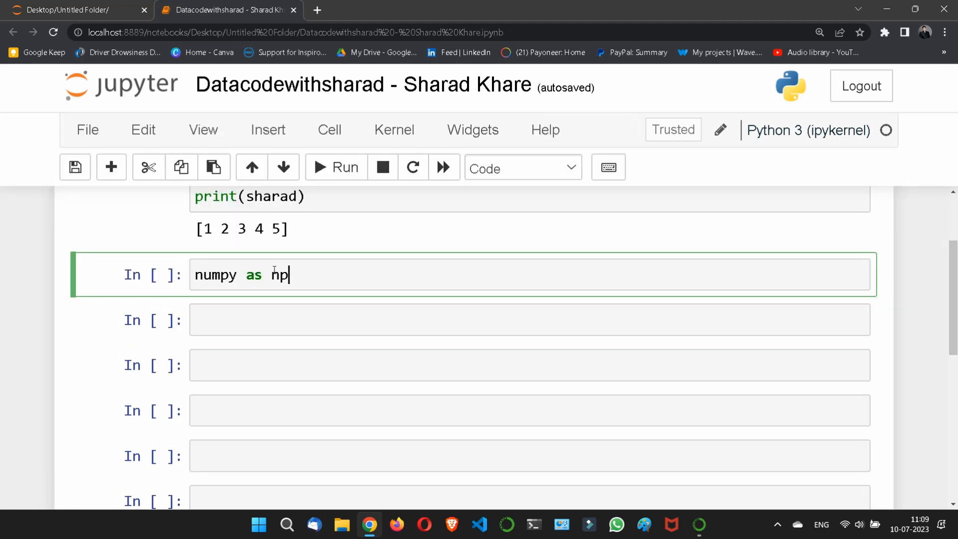
Prepend 'import ' at the line start so the cell reads 'import numpy as np'.
{"action": "key", "text": "Left"}
{"action": "key", "text": "Left"}
{"action": "key", "text": "ctrl+Left"}
{"action": "key", "text": "Home"}
{"action": "type", "text": "import"}
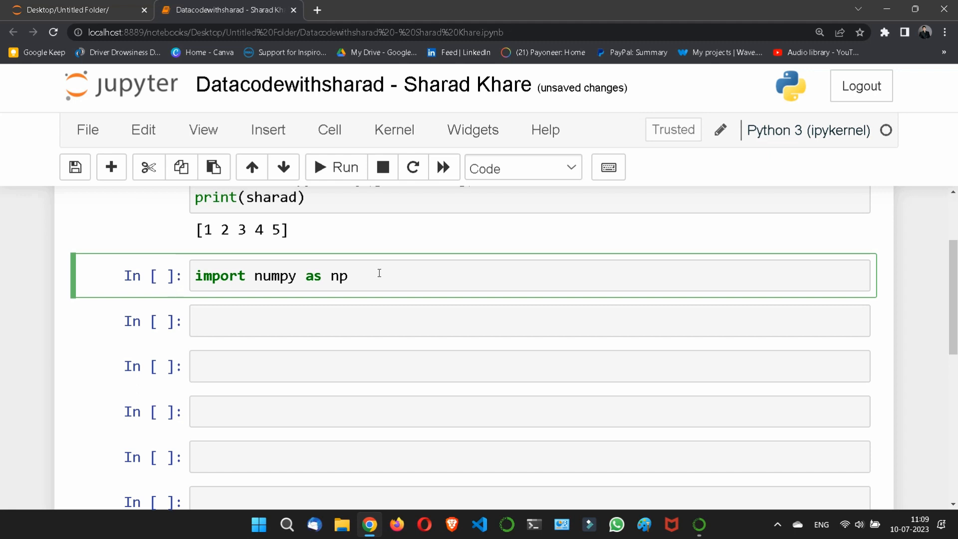
{"action": "scroll", "coordinate": [381, 275], "scroll_direction": "up", "scroll_amount": 3}
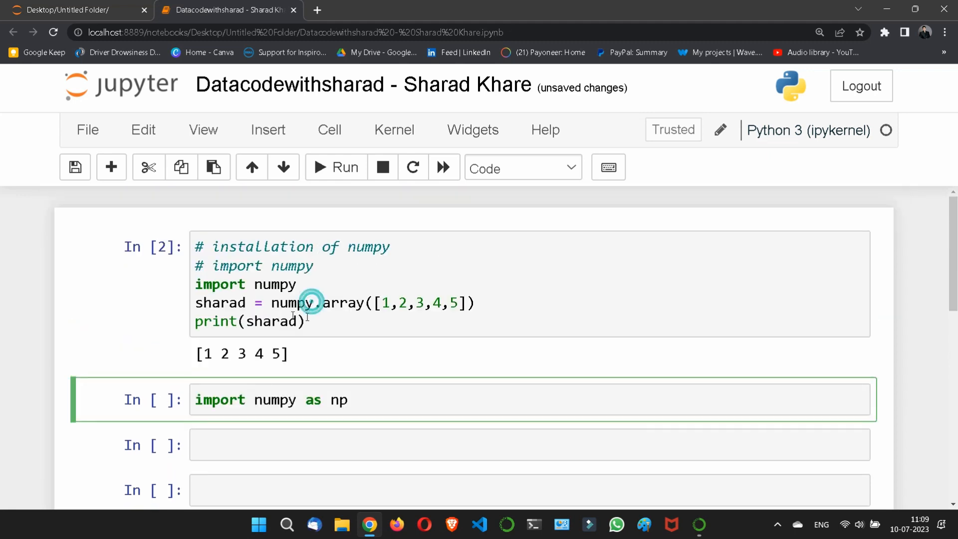
Change the first cell to 'import numpy as np' with np.array and rerun it as In [3].
{"action": "left_click", "coordinate": [311, 302]}
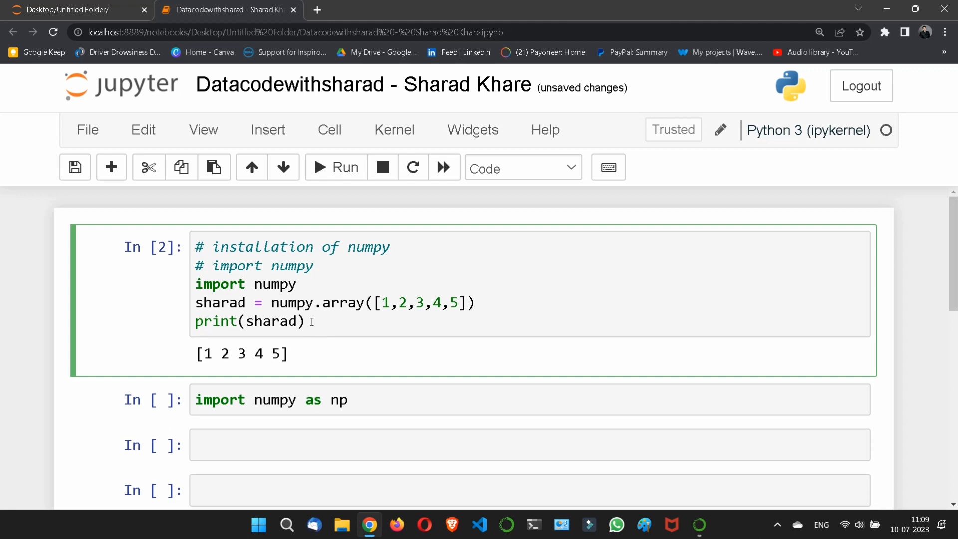
{"action": "key", "text": "BackSpace"}
{"action": "key", "text": "BackSpace"}
{"action": "key", "text": "BackSpace"}
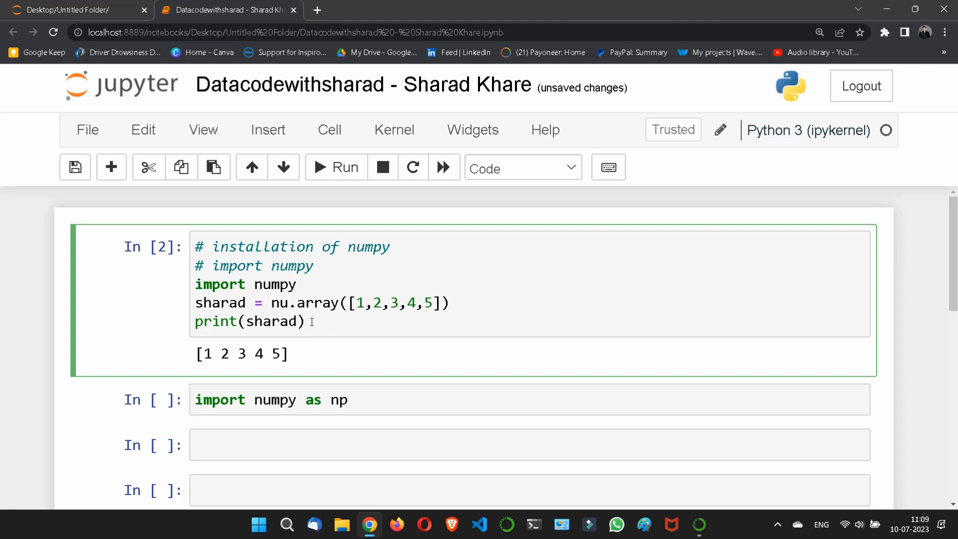
{"action": "key", "text": "BackSpace"}
{"action": "type", "text": "p"}
{"action": "key", "text": "Up"}
{"action": "type", "text": "as np"}
{"action": "key", "text": "Down"}
{"action": "key", "text": "Down"}
{"action": "key", "text": "shift+Return"}
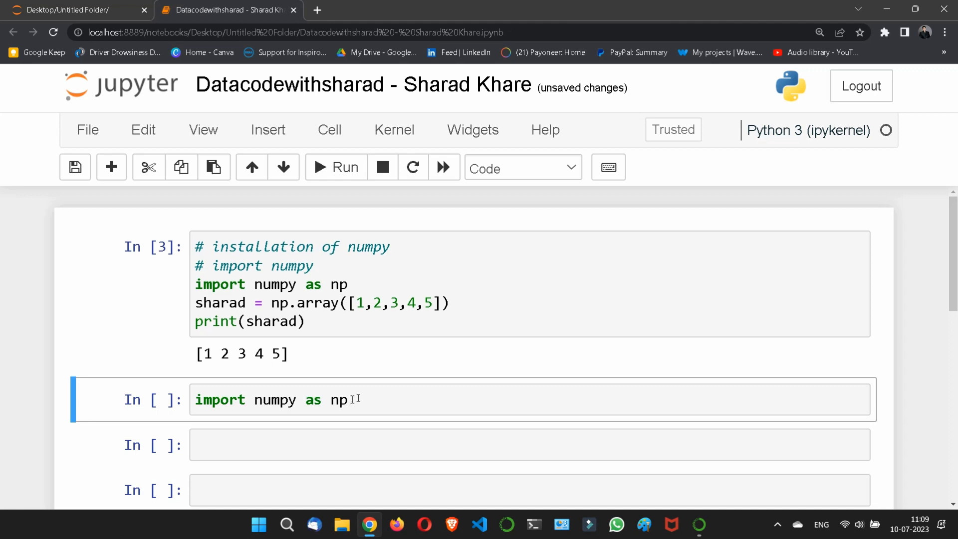
Add print(np.__version__) under the import and run the cell to show 1.23.5.
{"action": "left_click_drag", "start_coordinate": [353, 400], "coordinate": [188, 400]}
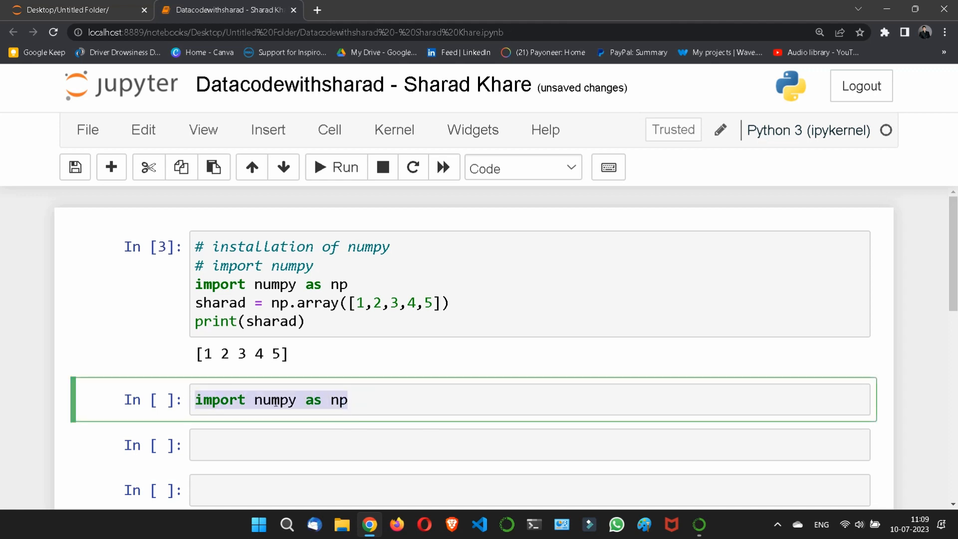
{"action": "key", "text": "Right"}
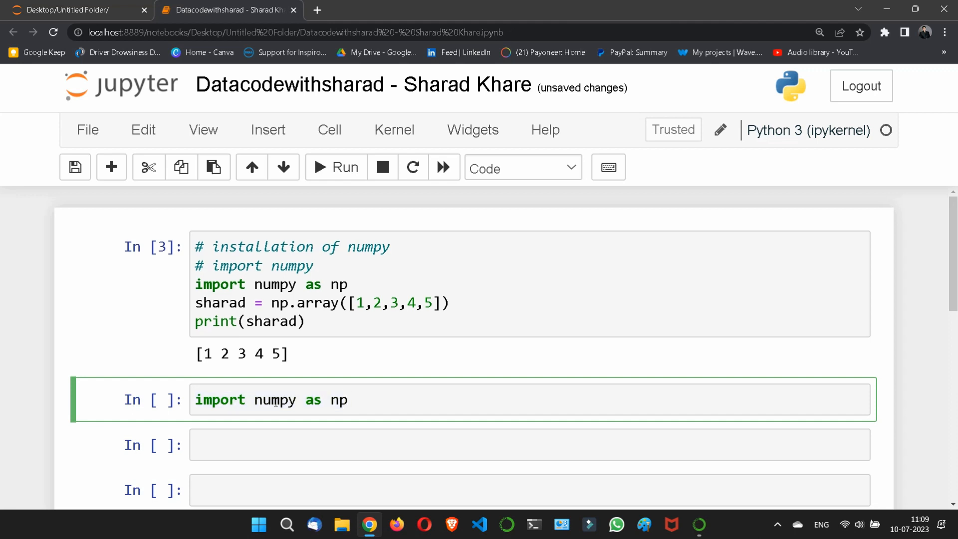
{"action": "key", "text": "Return"}
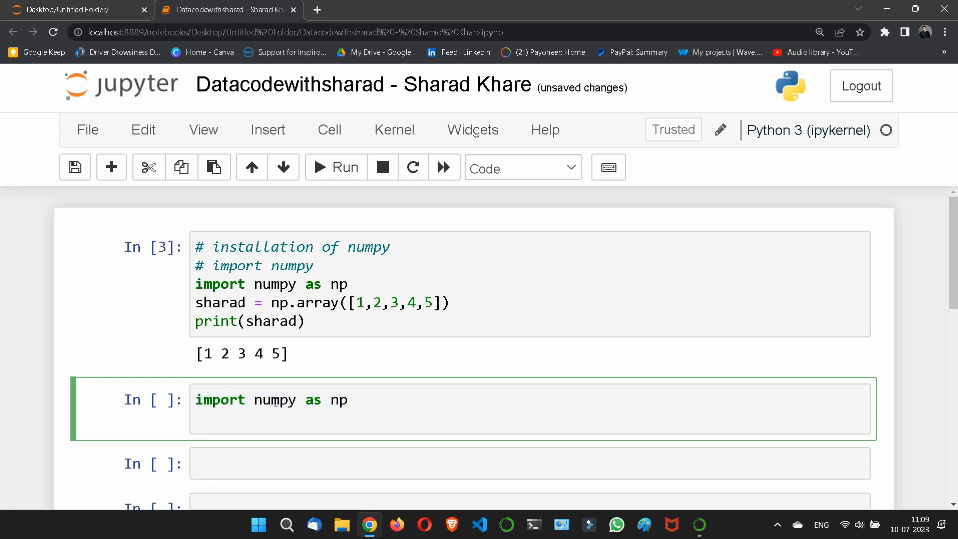
{"action": "type", "text": "print()"}
{"action": "type", "text": "np"}
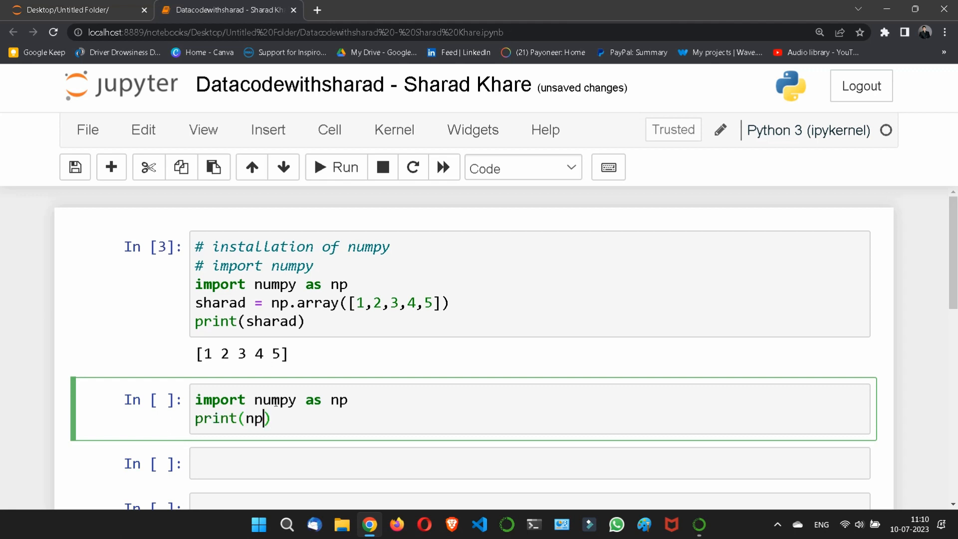
{"action": "type", "text": ".__"}
{"action": "type", "text": "version"}
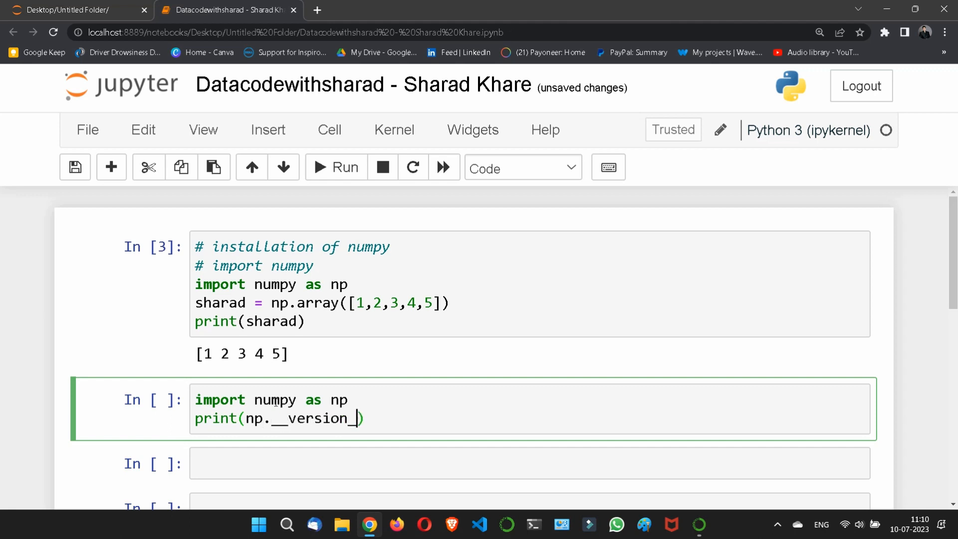
{"action": "type", "text": "_"}
{"action": "key", "text": "Right"}
{"action": "key", "text": "shift+Return"}
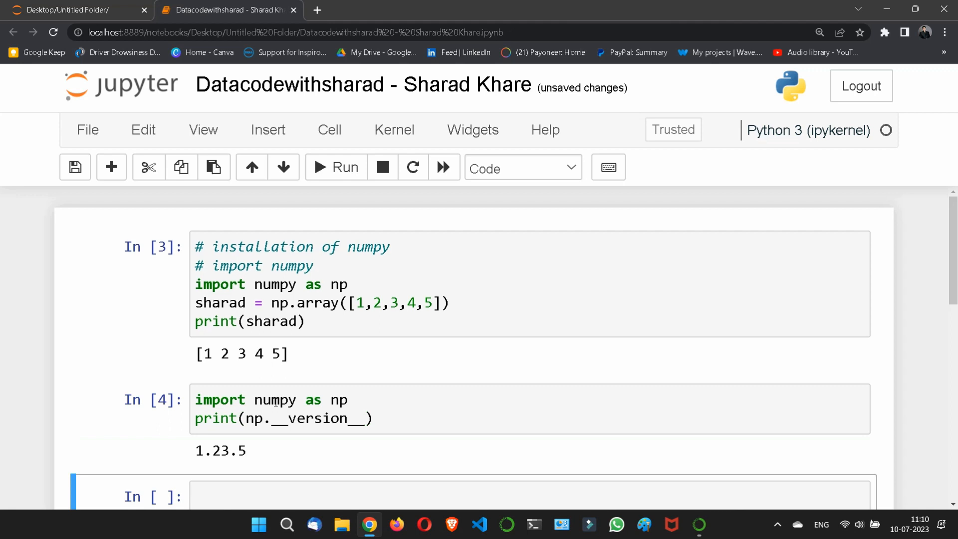
{"action": "scroll", "coordinate": [365, 372], "scroll_direction": "down", "scroll_amount": 1}
{"action": "scroll", "coordinate": [365, 372], "scroll_direction": "down", "scroll_amount": 2}
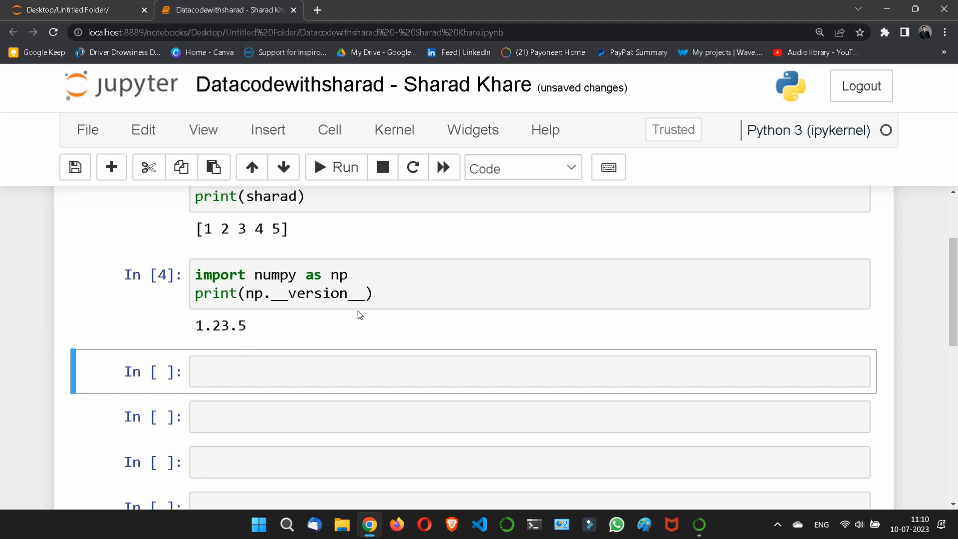
{"action": "scroll", "coordinate": [358, 313], "scroll_direction": "up", "scroll_amount": 3}
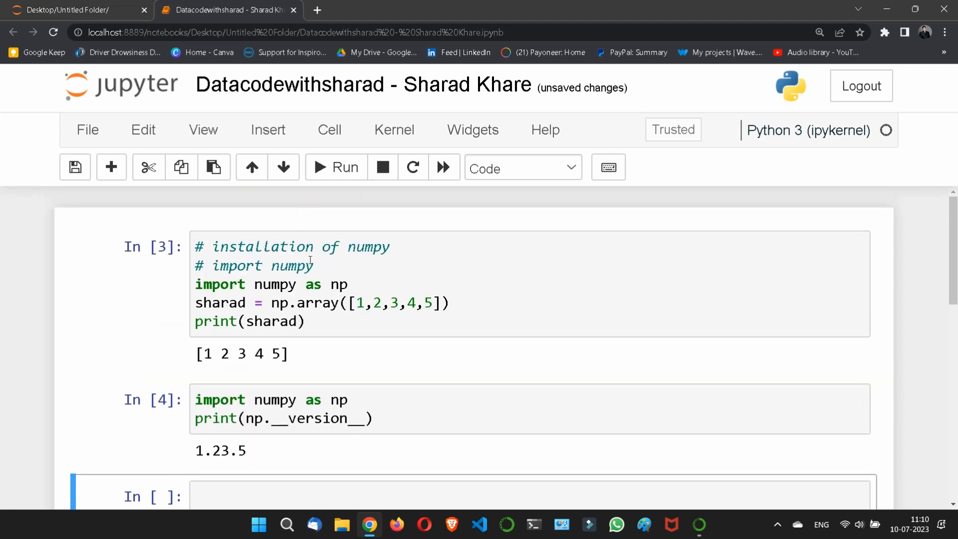